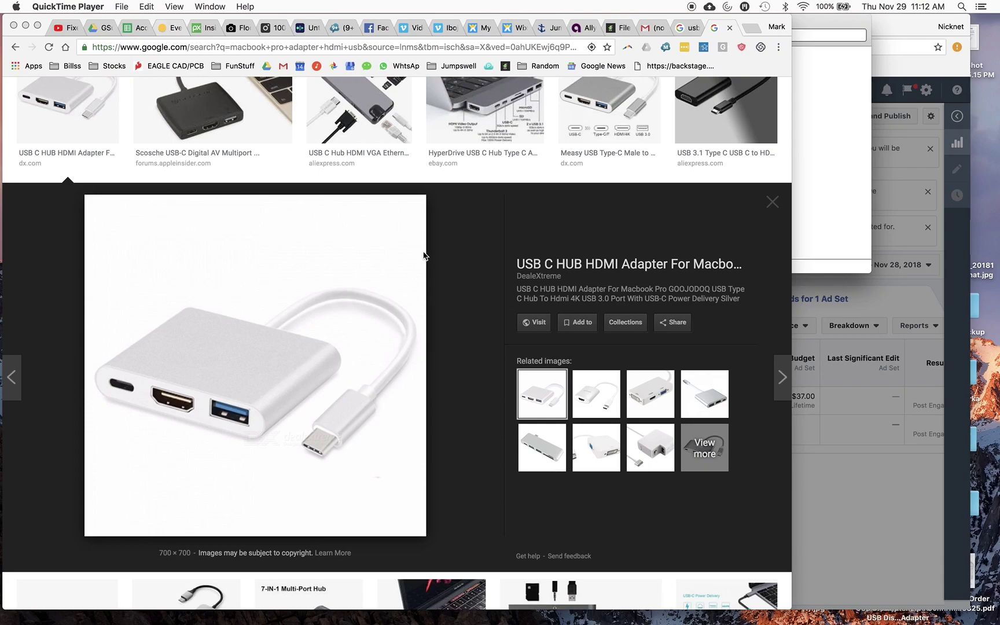
View the StarTech USB-to-VGA adapter image result, then the emailed monitor photo 20181128_113803.jpg.
click(689, 28)
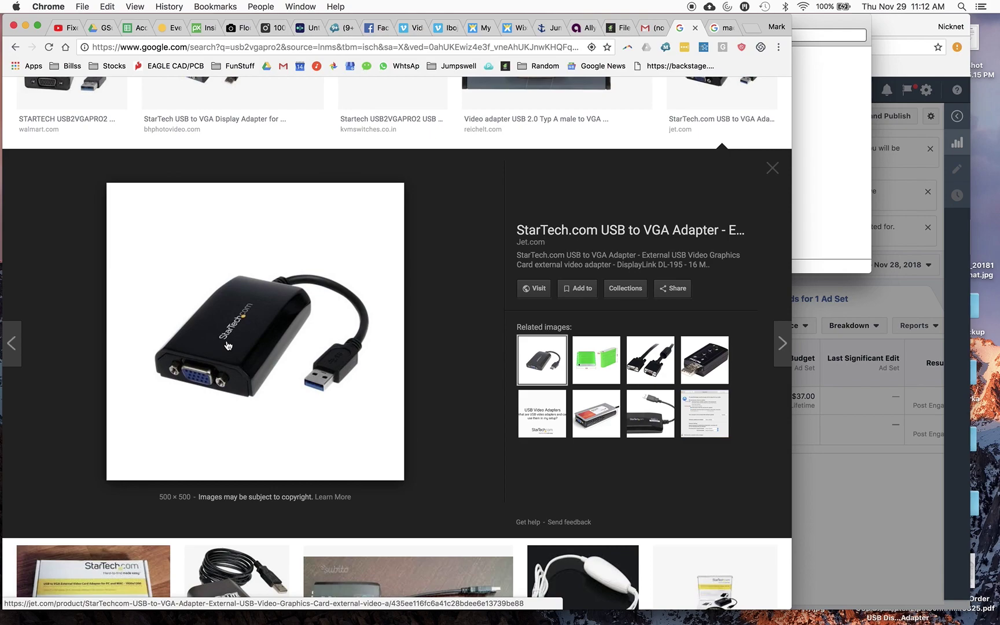
click(652, 28)
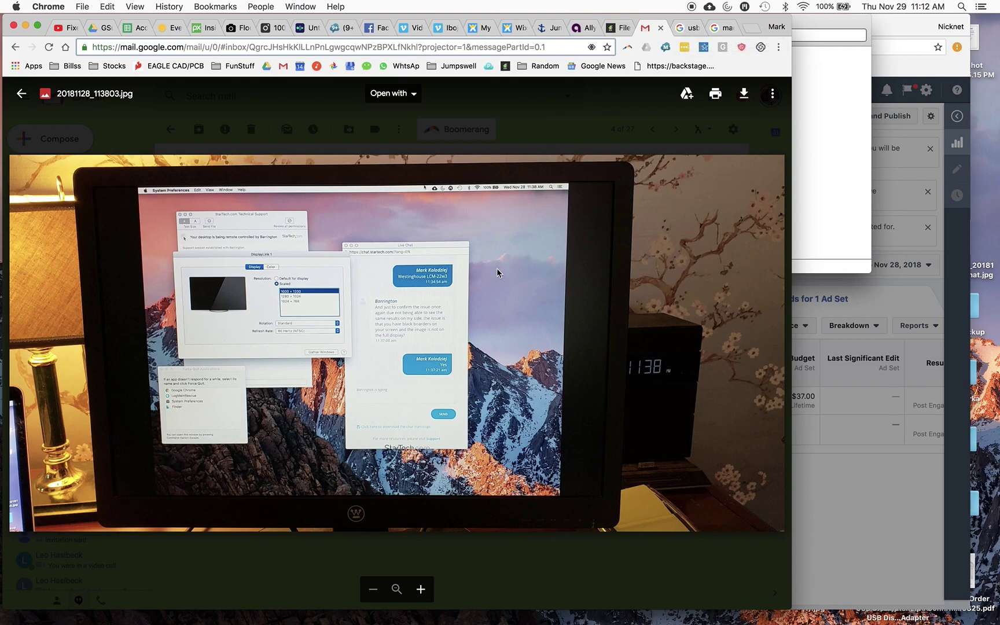
Go back from the monitor photo to the StarTech usb2vgapro2 adapter result from Jet.com.
click(690, 31)
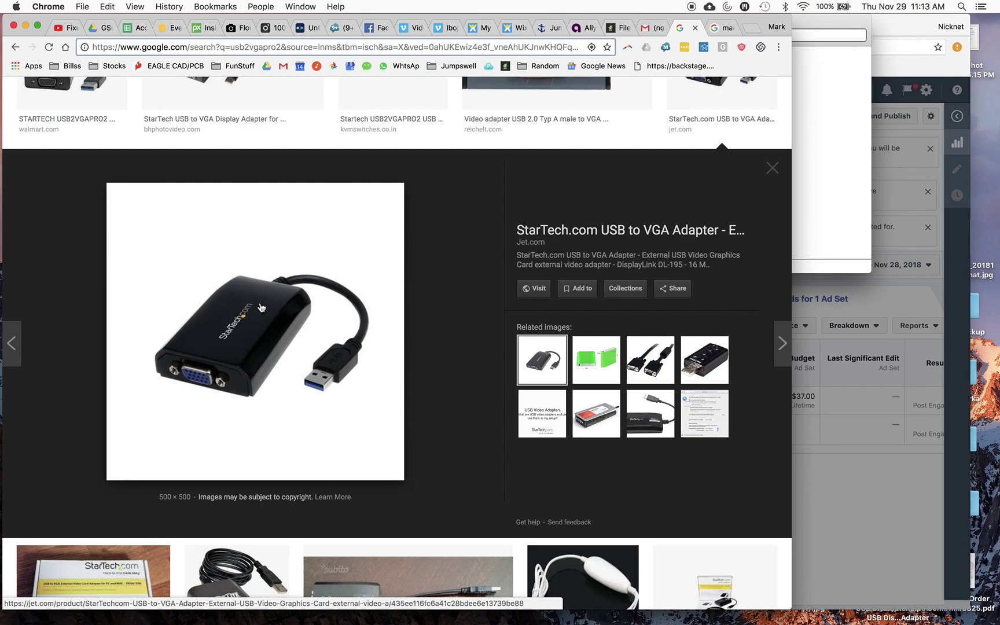
Open Displays in System Preferences, drag the DisplayLink 1 pane into view, then return to the photo.
click(15, 6)
click(58, 39)
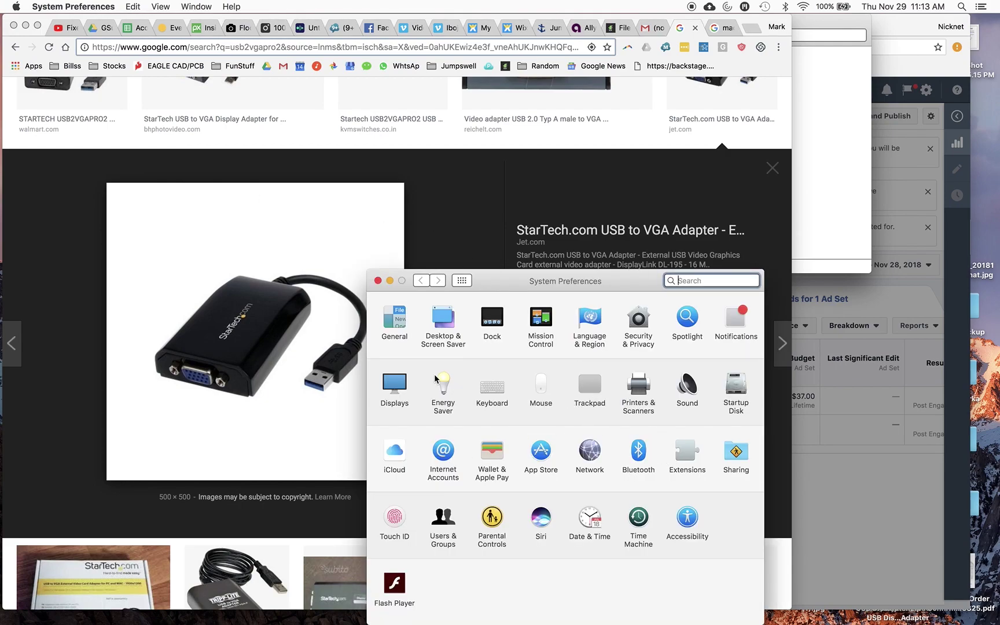
click(399, 396)
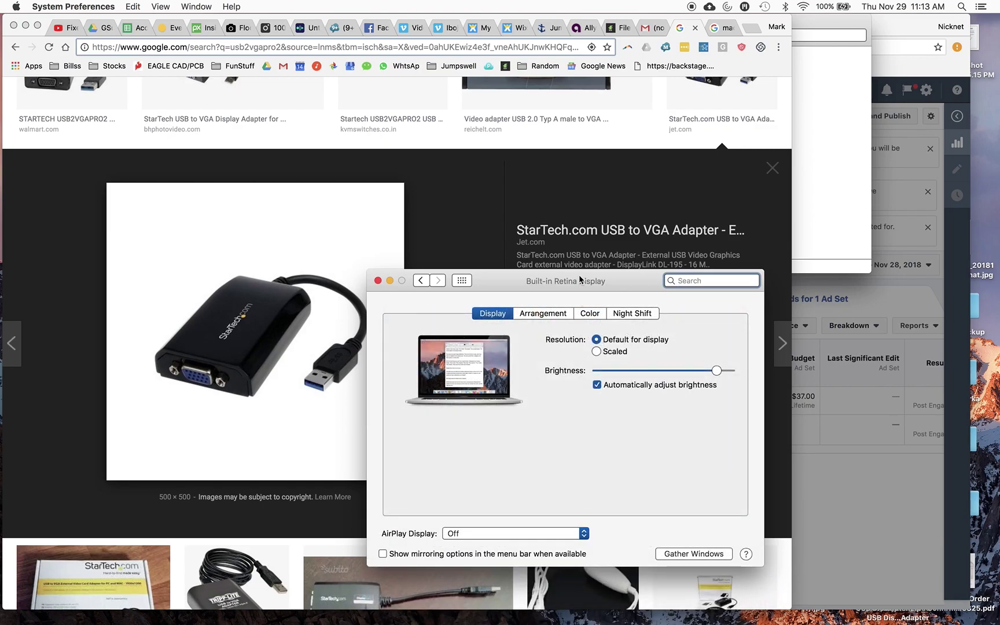
drag(999, 219, 667, 266)
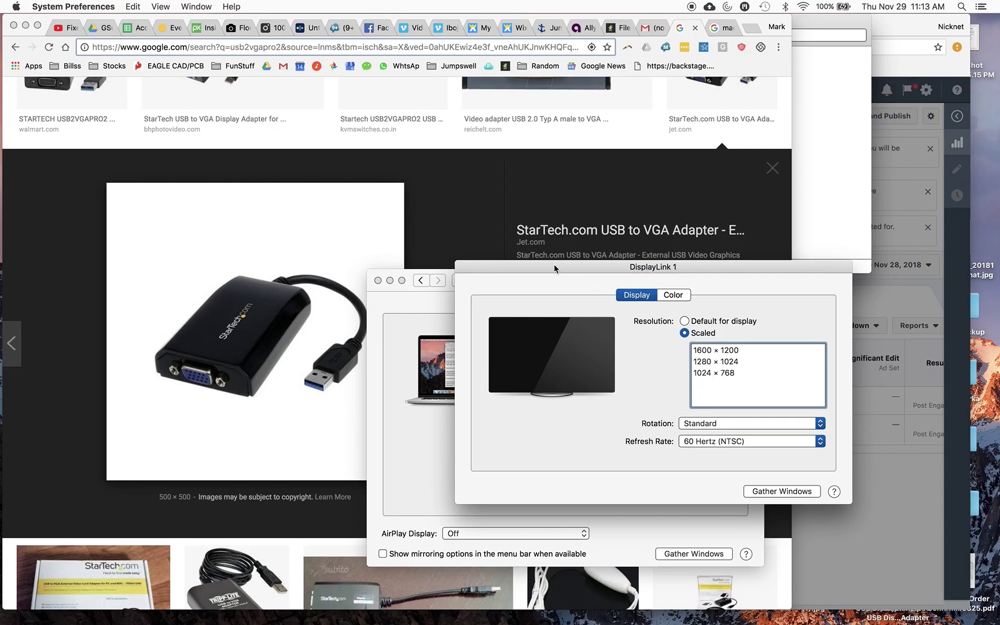
click(653, 29)
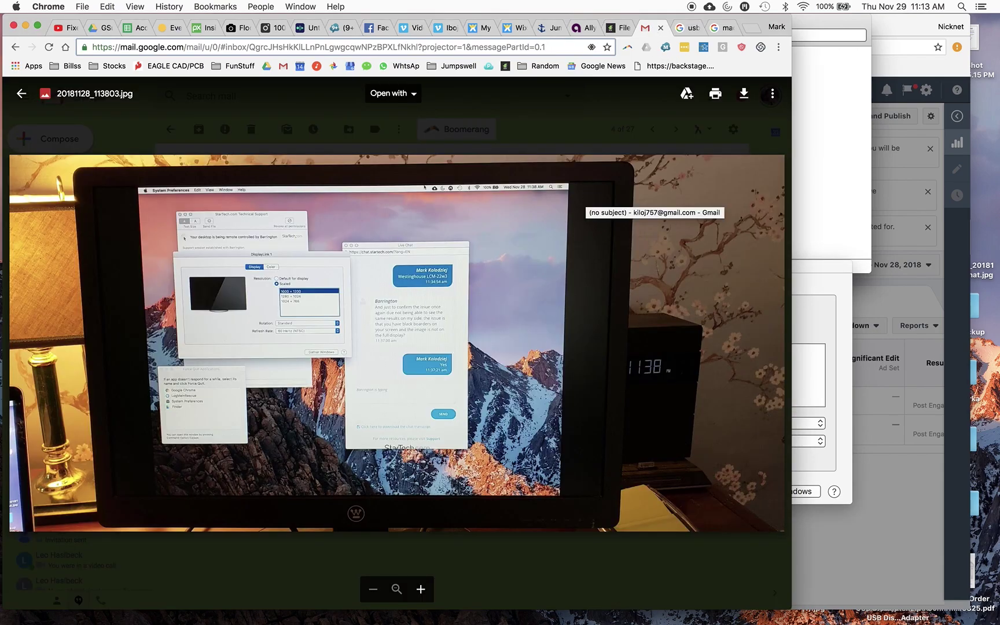
Bring DisplayLink 1 forward, then view the DealeXtreme USB C HUB HDMI Adapter result.
click(819, 275)
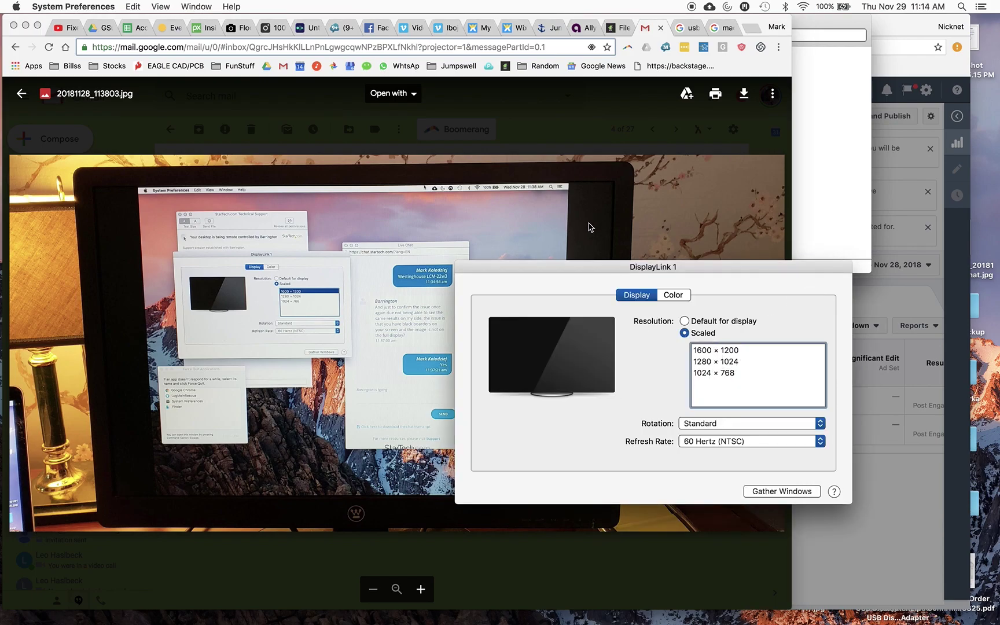
click(721, 30)
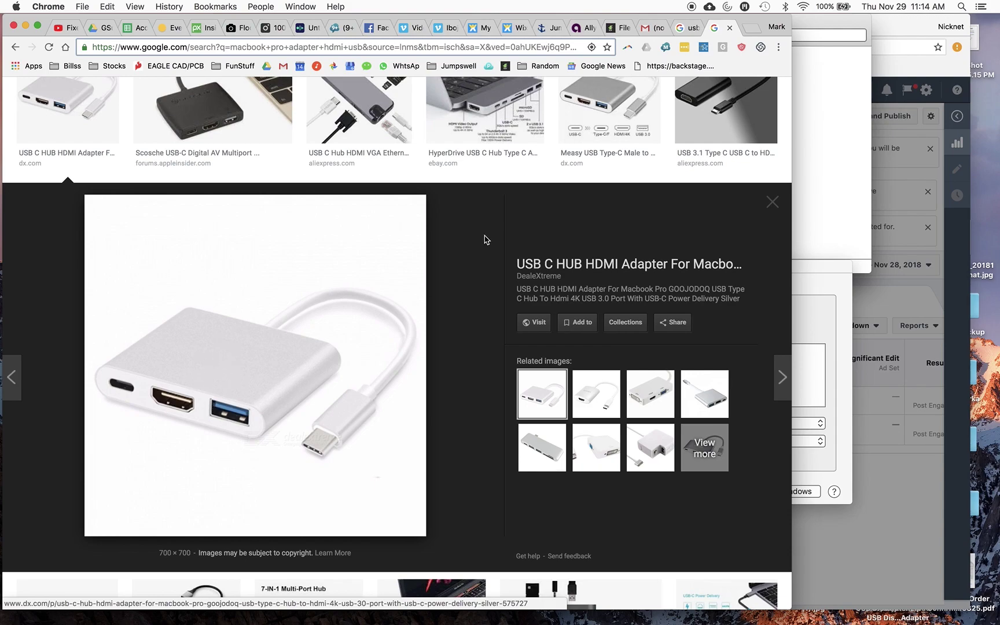
Search images for 'pny usb 2.0 combo' and enlarge the PNY P-UBSDRDR21K-RF card reader result.
click(751, 28)
text(pn)
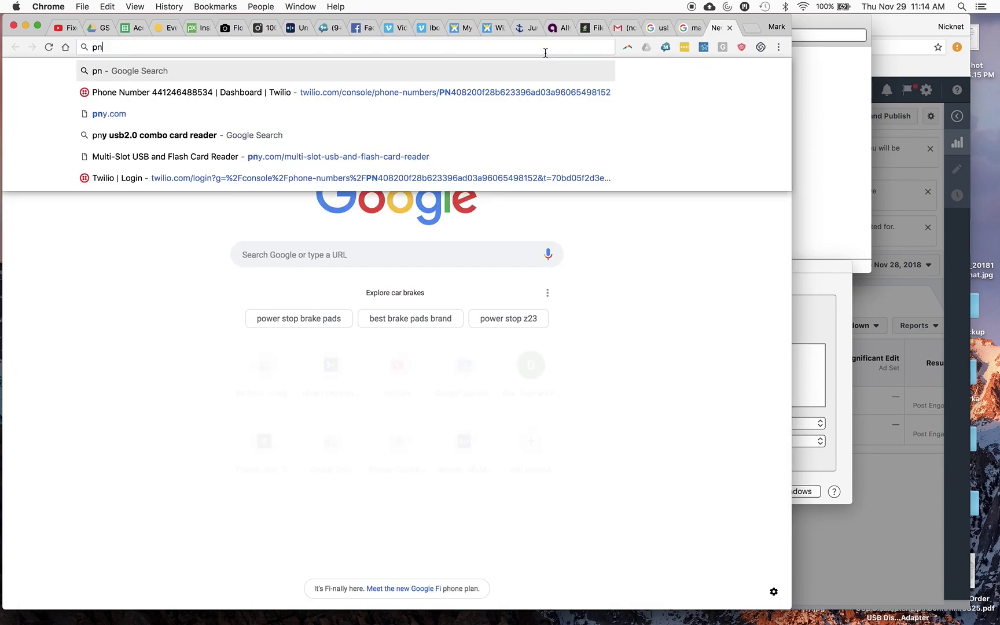
text(y)
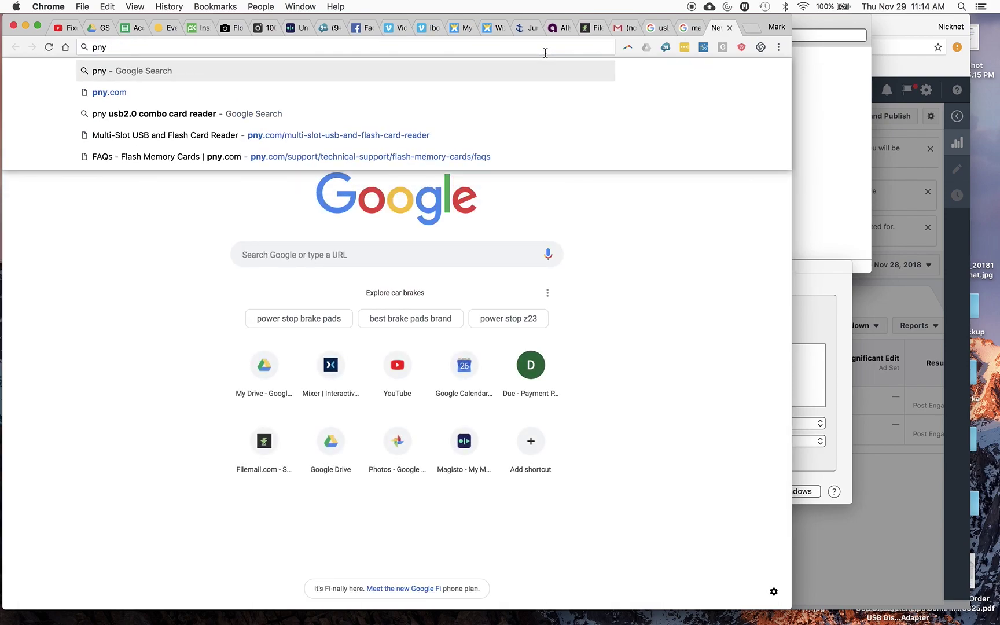
text( usb)
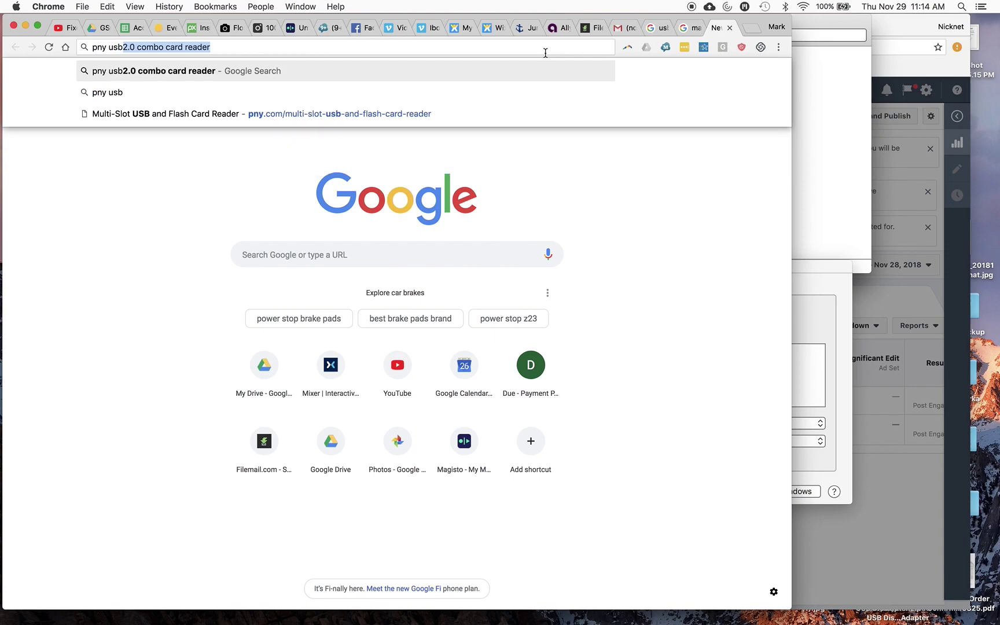
text( 2.0)
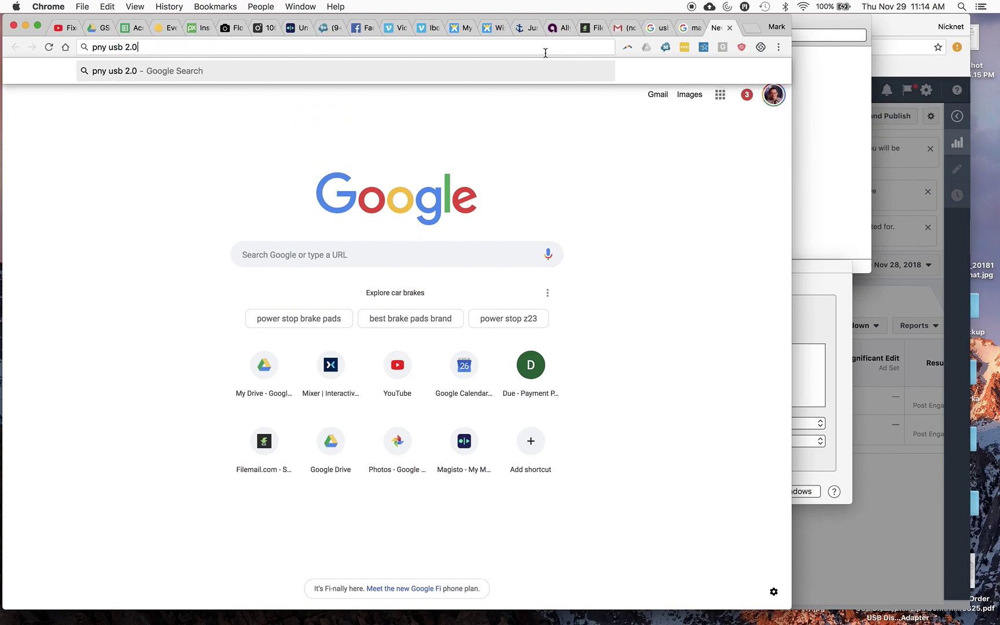
text( combo)
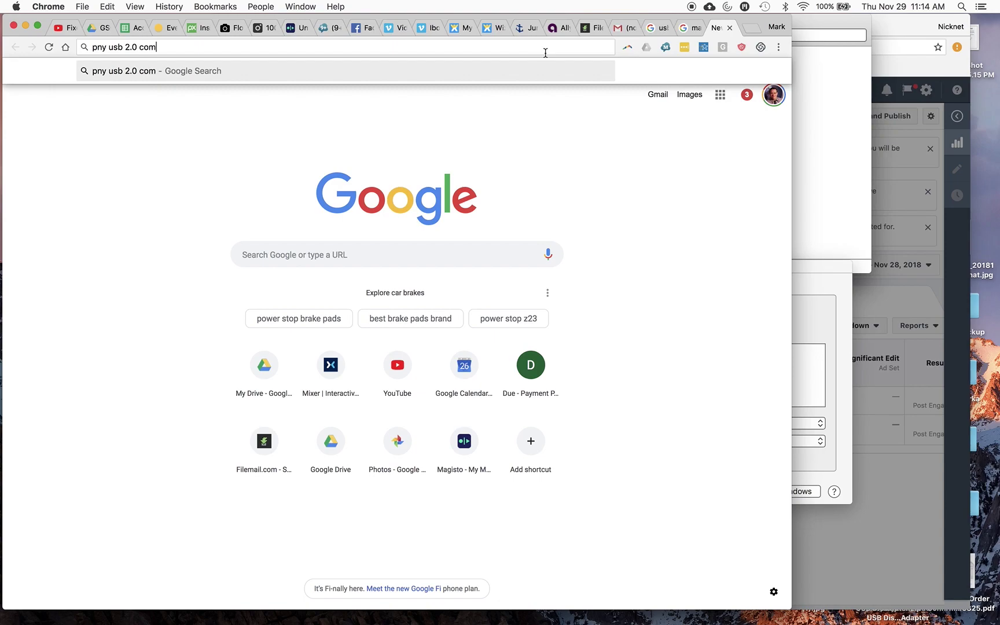
key(Return)
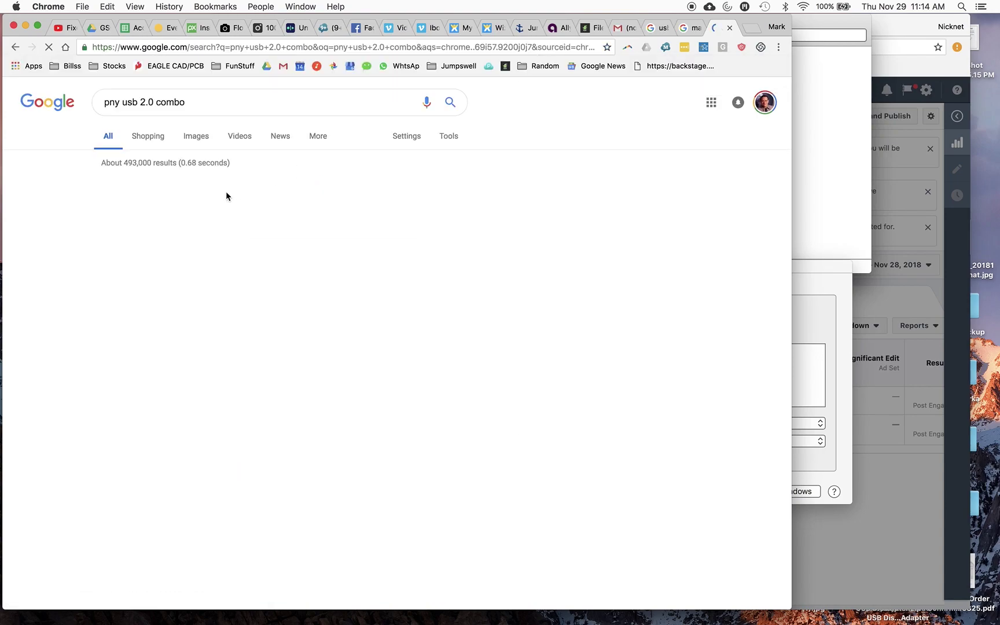
click(205, 137)
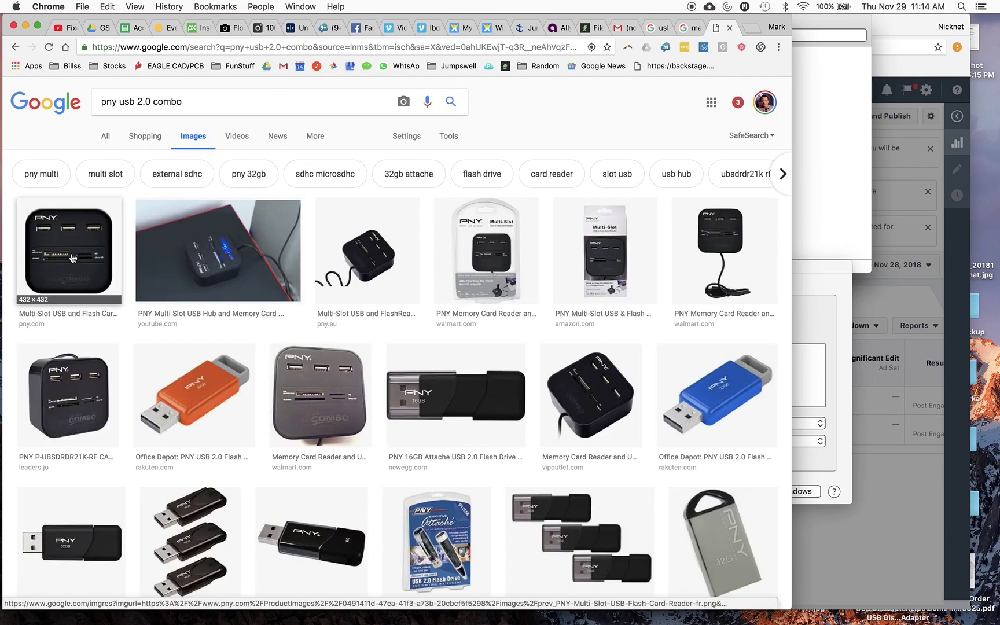
click(63, 415)
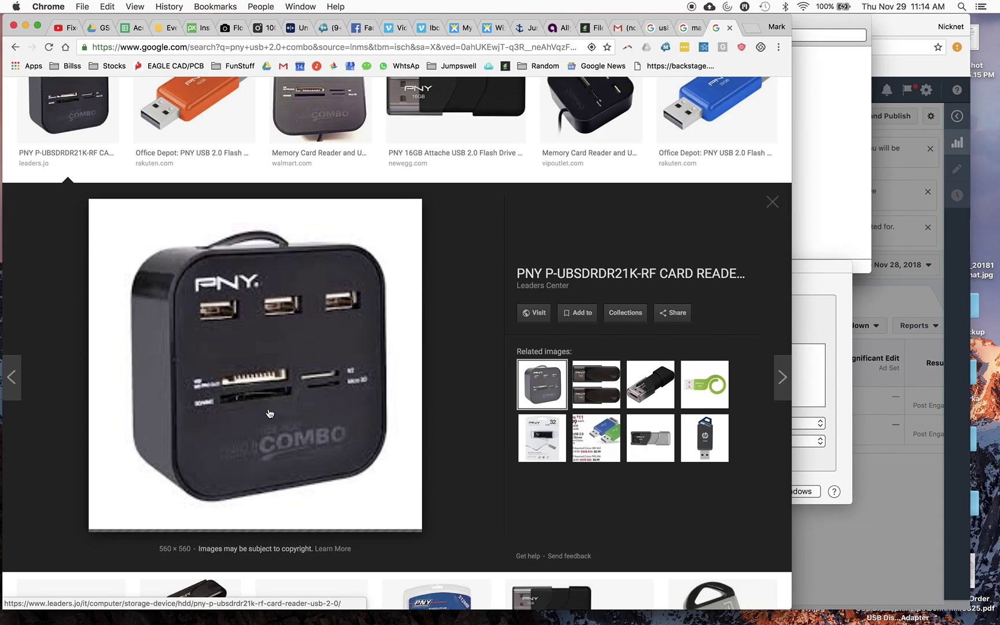
Cycle through the StarTech, USB-C hub and PNY image results, ending on the Gmail monitor photo.
click(654, 29)
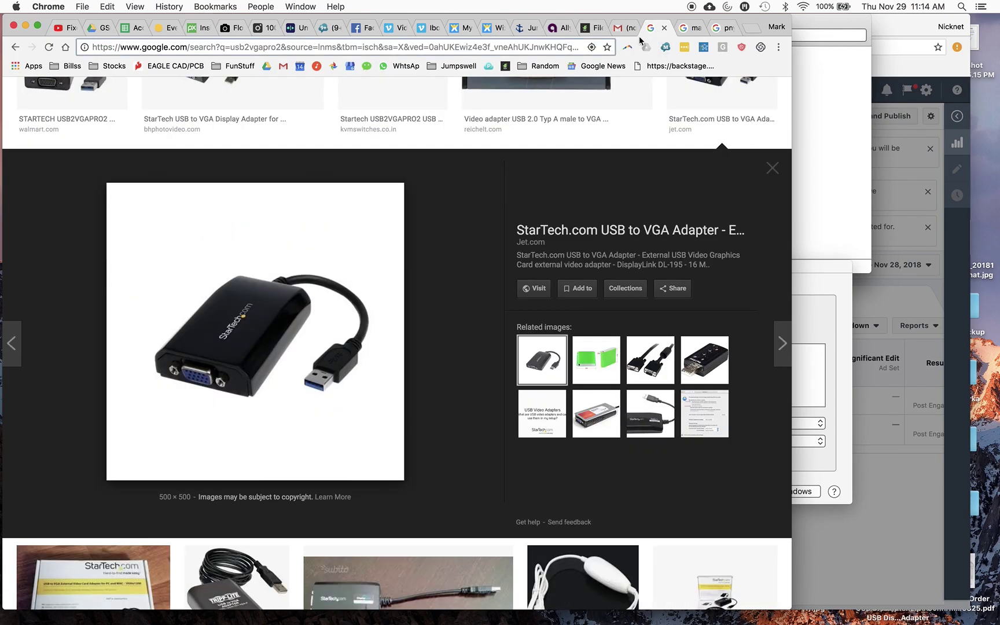
click(688, 28)
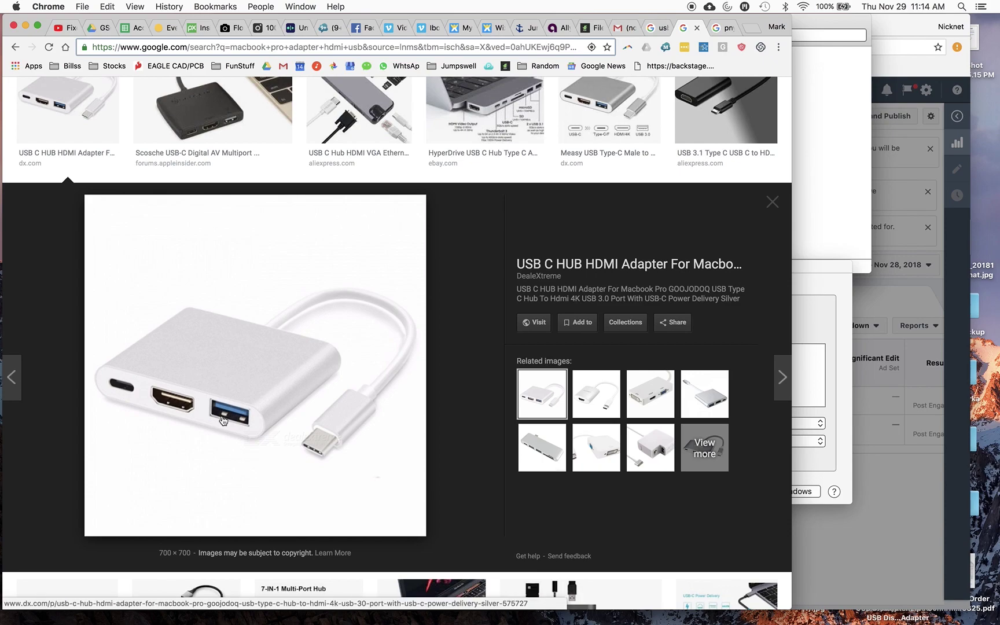
click(723, 28)
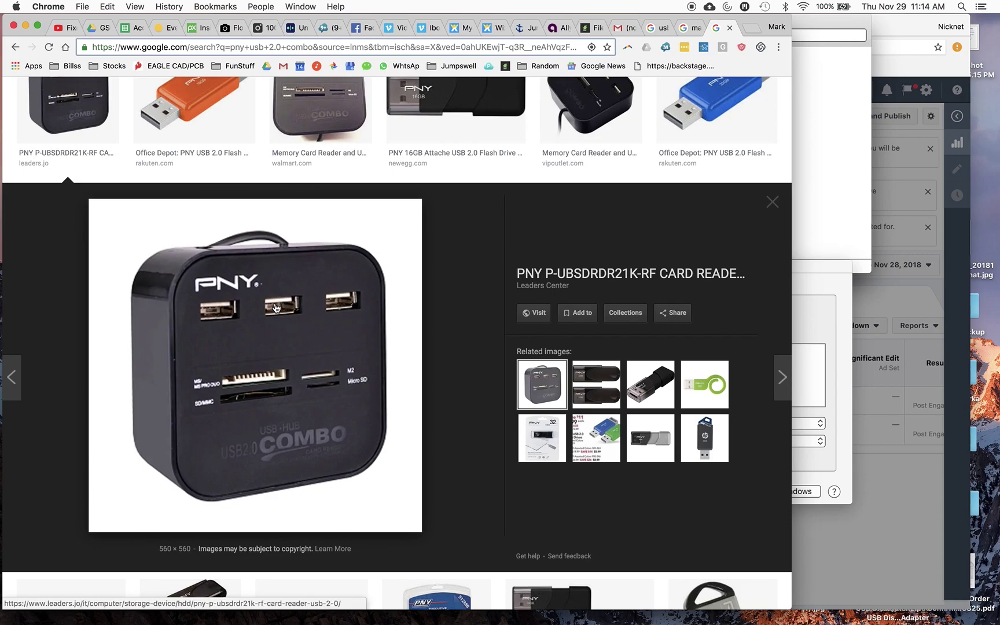
click(653, 28)
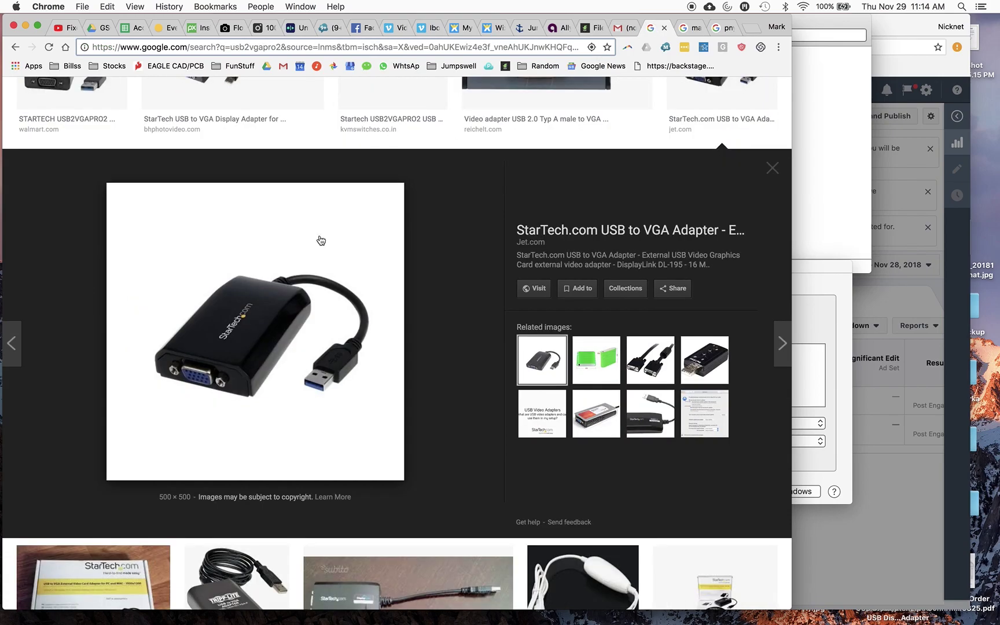
click(723, 33)
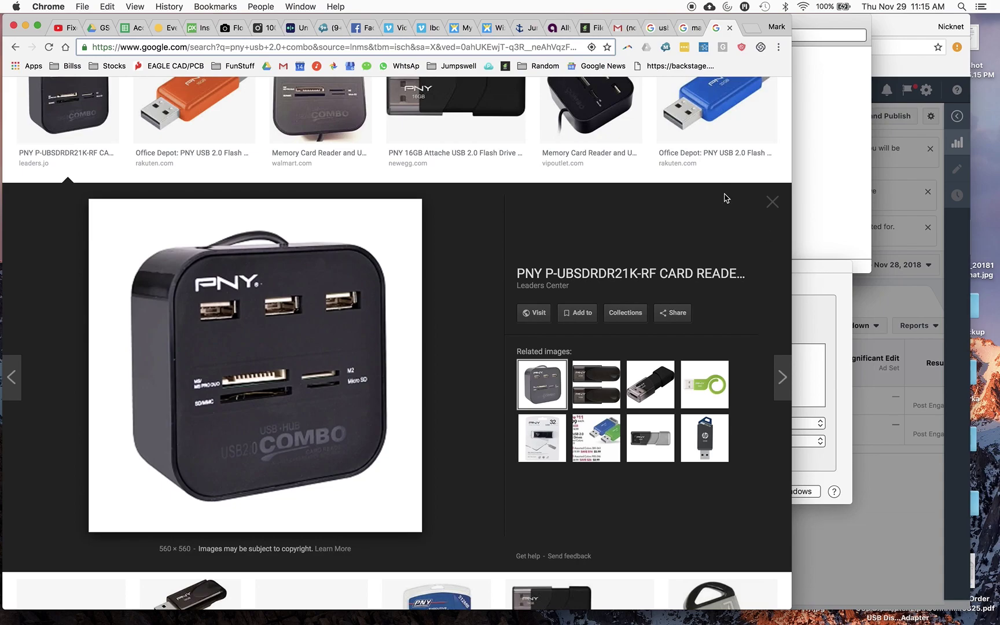
click(621, 28)
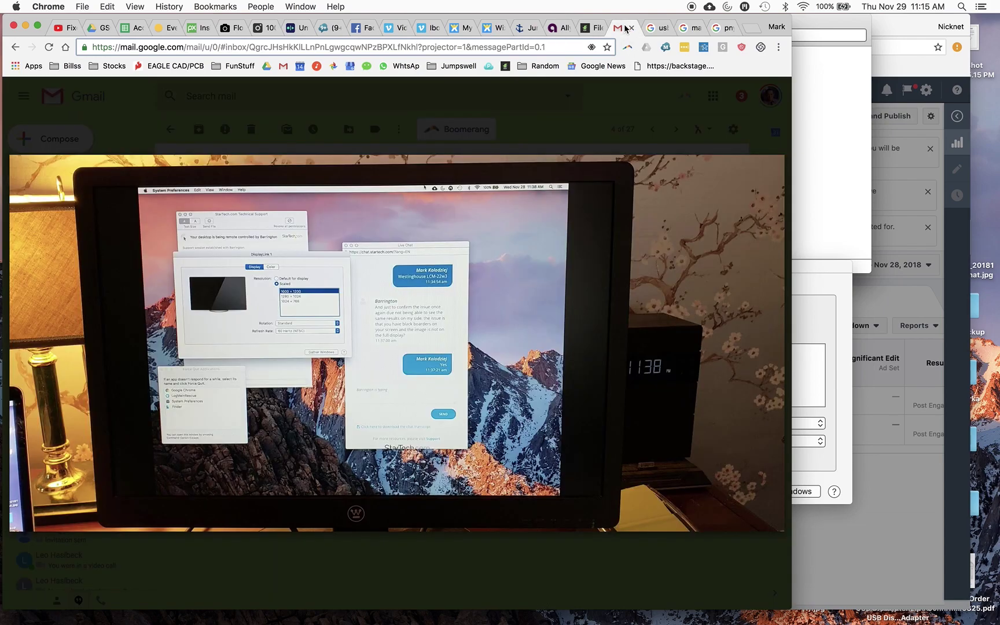
Bring the DisplayLink 1 preferences, still set to Scaled, in front of the monitor photo.
click(810, 271)
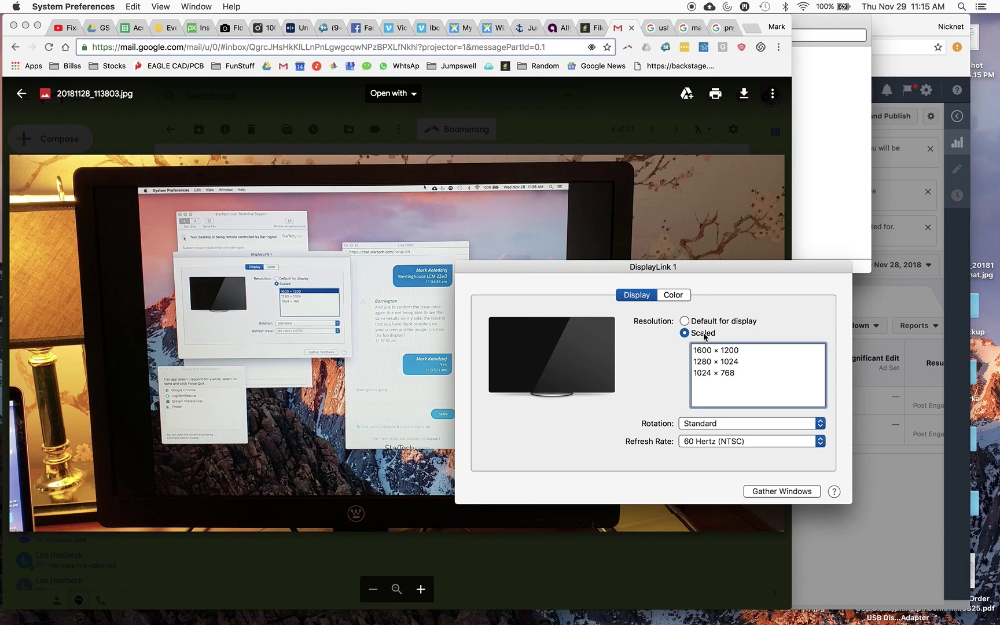
Option-click Scaled to list all DisplayLink 1 resolutions up to 2048 × 1152, with 1680 × 1050 selected.
key(alt)
alt+click(704, 335)
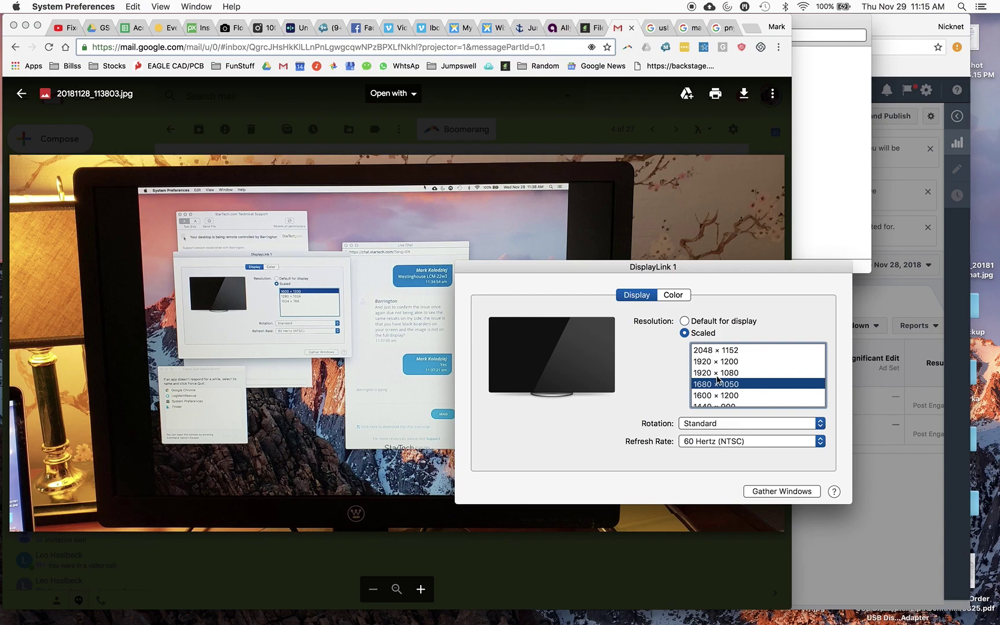
scroll(717, 376, down, 3)
scroll(718, 379, up, 5)
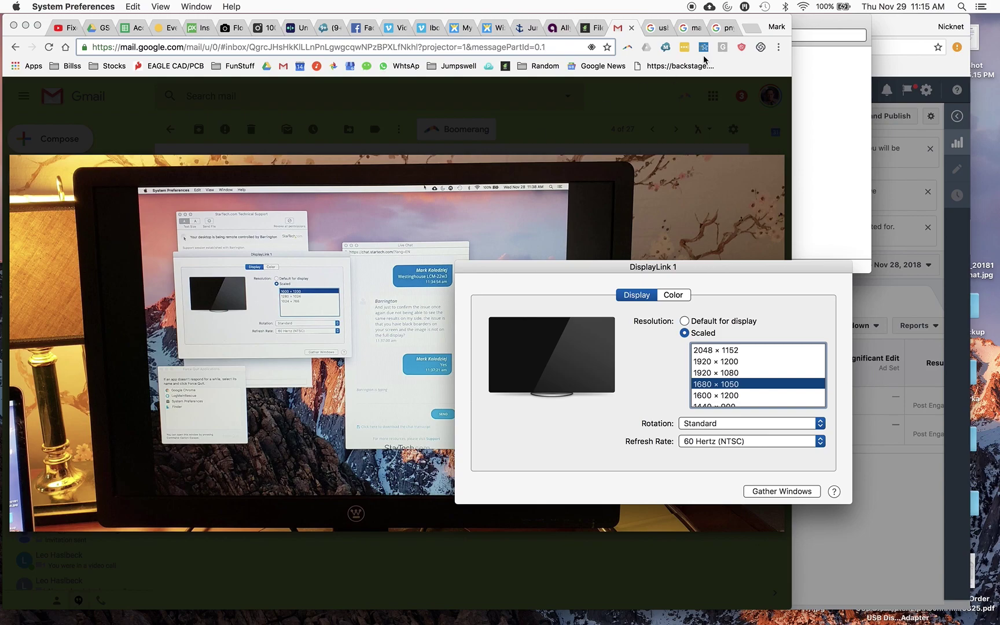
Flip through the StarTech, USB-C hub, PNY and Gmail tabs, then bring DisplayLink 1 forward again.
click(658, 29)
click(658, 29)
click(690, 29)
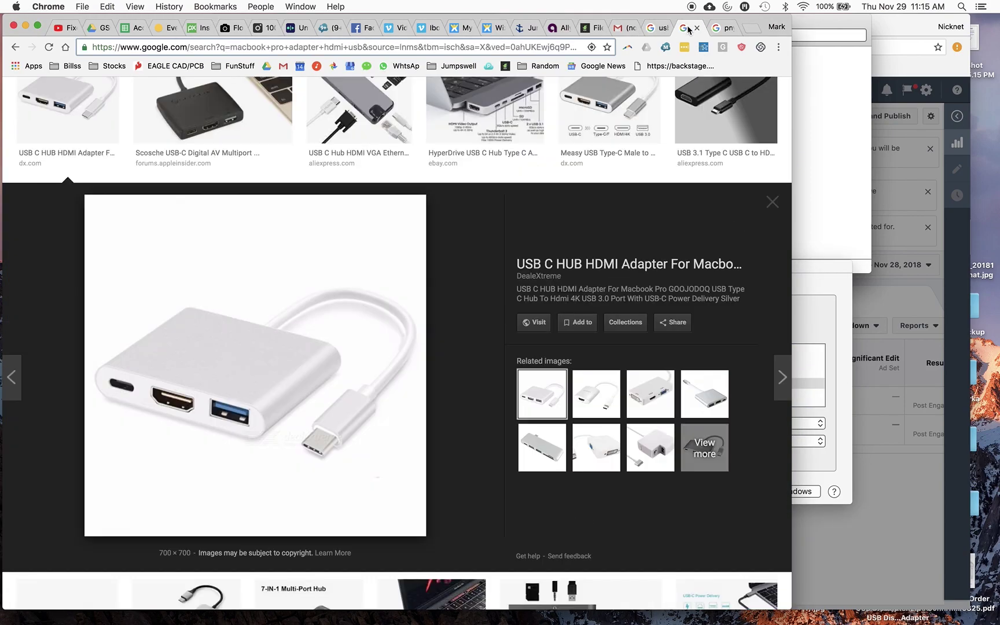
click(728, 29)
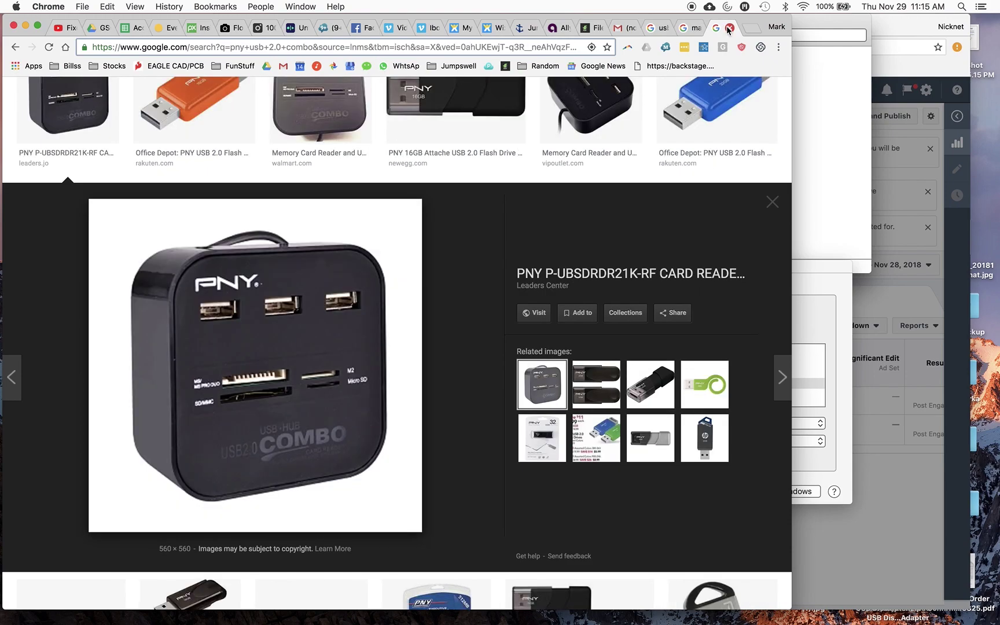
click(655, 29)
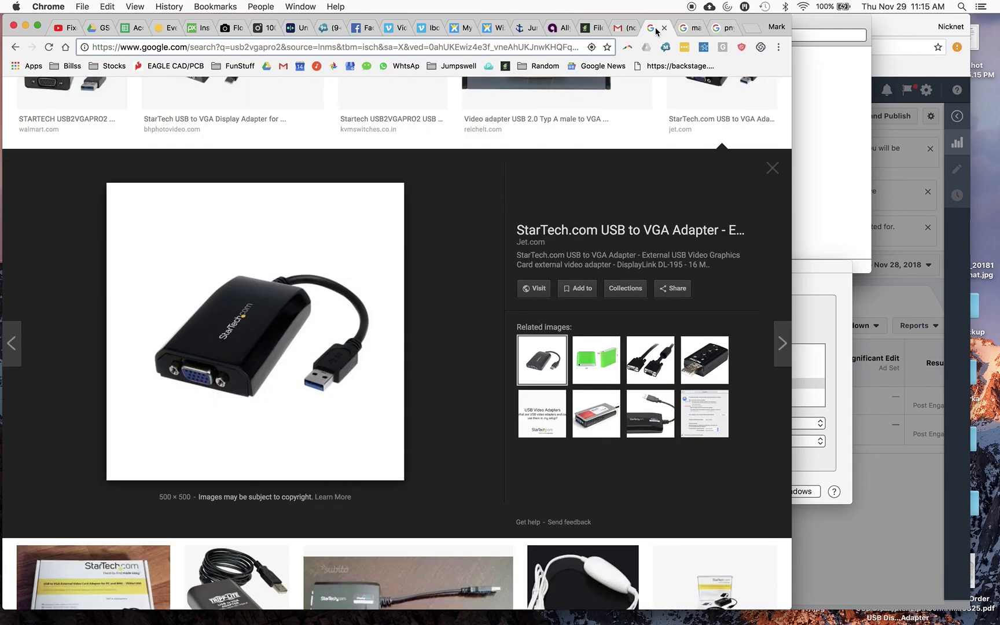
click(623, 29)
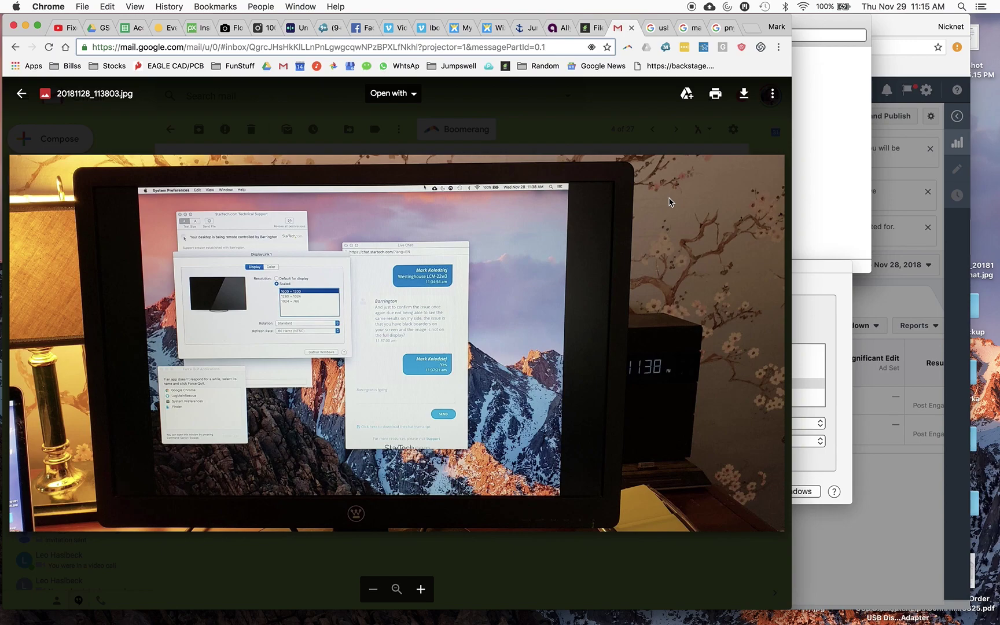
click(834, 282)
Option-click Scaled again to expand the full resolution list, leaving 1680 × 1050 selected.
alt+click(704, 334)
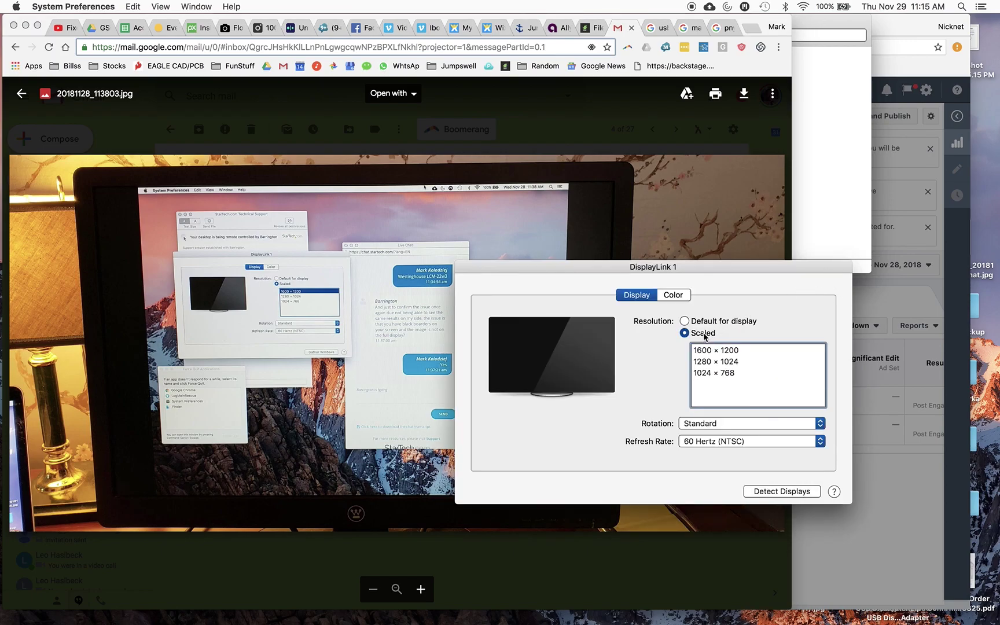
key(alt)
alt+click(702, 334)
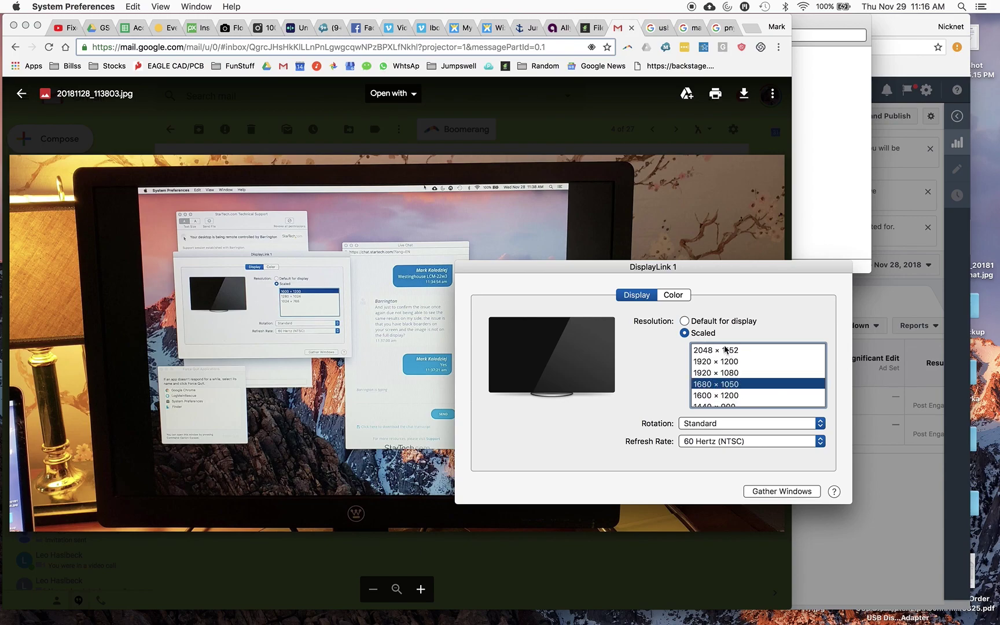
alt+click(712, 336)
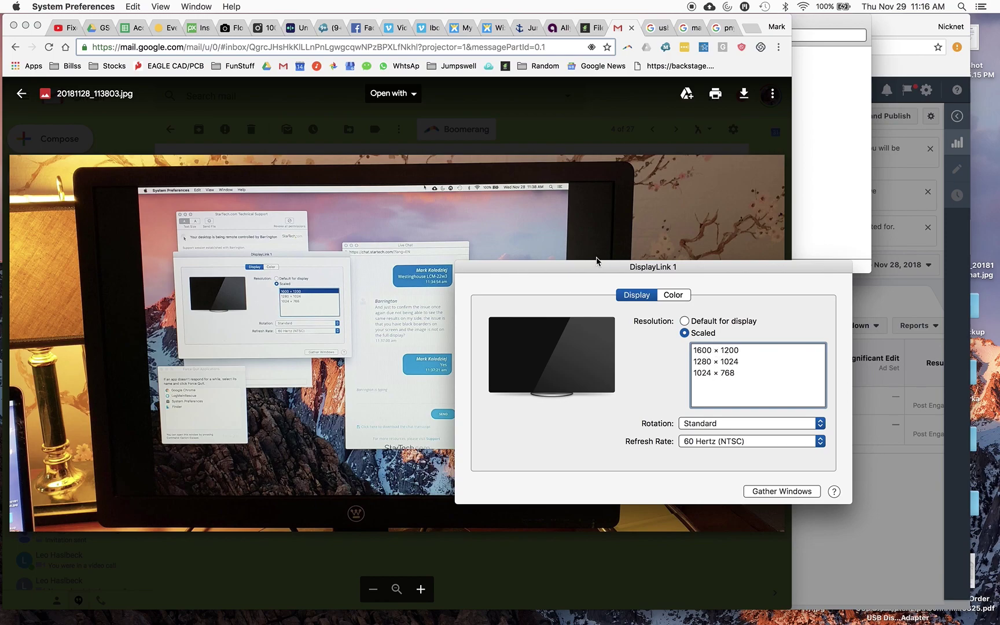
alt+click(703, 335)
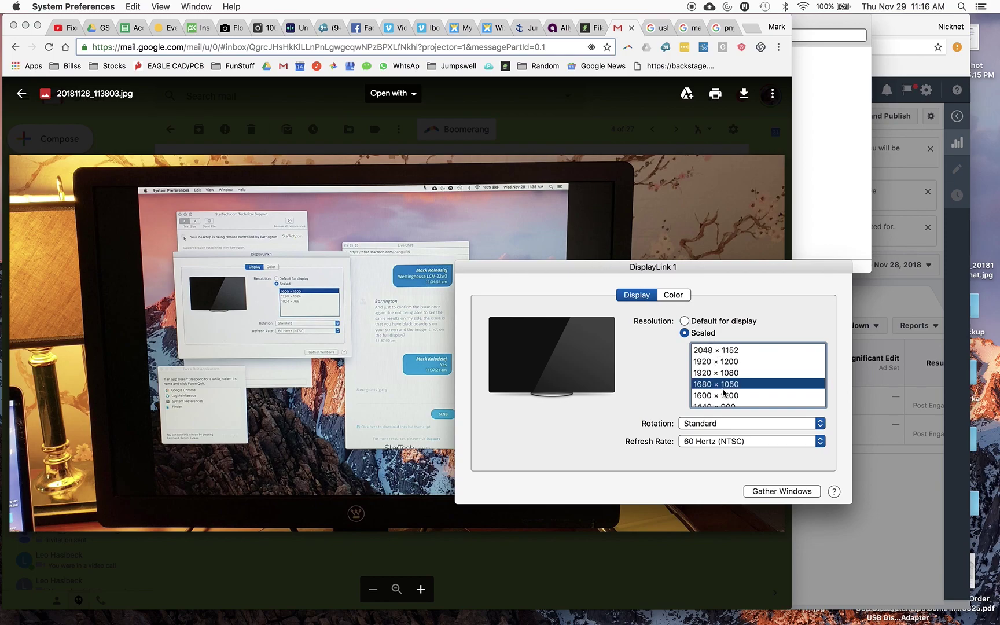